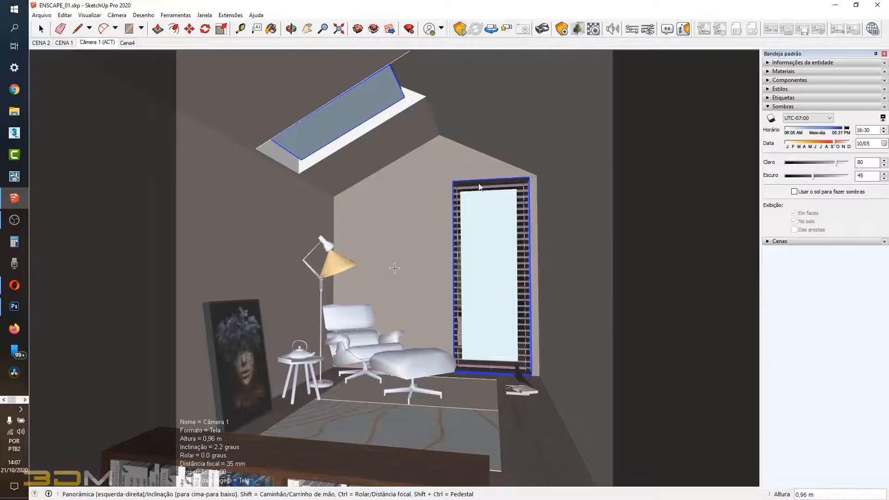
# - Start the Enscape real-time render of the attic room and enlarge its preview window
pyautogui.click(462, 31)
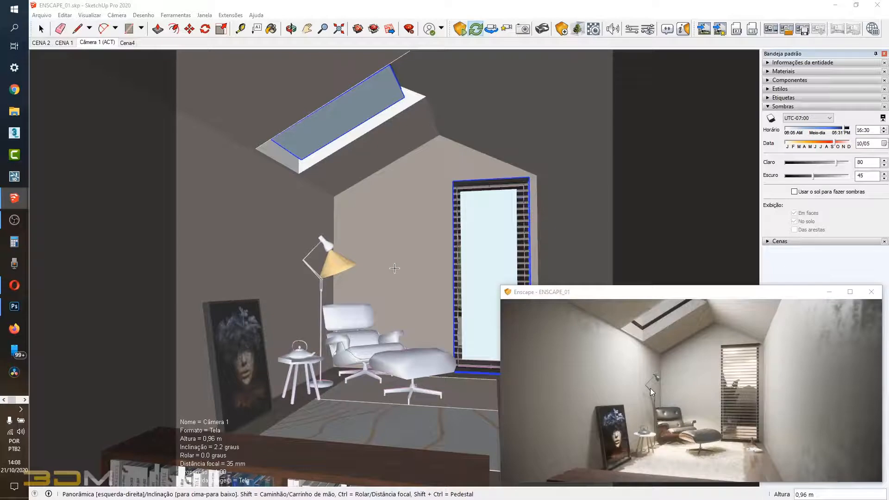
pyautogui.moveTo(499, 284); pyautogui.dragTo(441, 221)
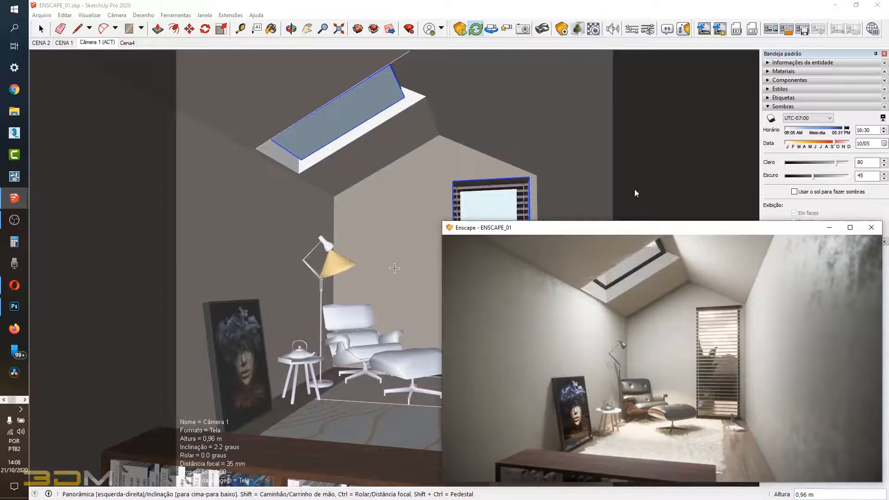
# - Review the rendering options in Enscape's visual settings and close them
pyautogui.click(649, 29)
pyautogui.click(649, 30)
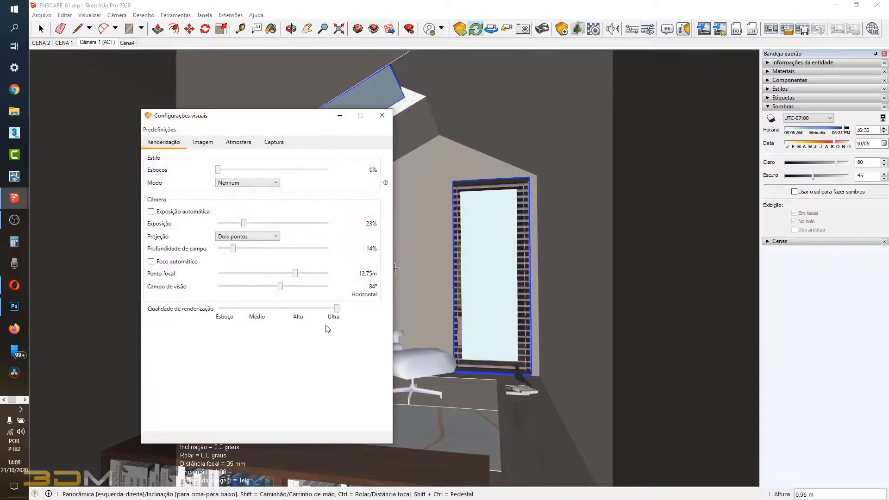
pyautogui.click(388, 119)
# - Bring the Enscape preview forward, move it over the model, and return focus to the SketchUp window
pyautogui.moveTo(14, 198)
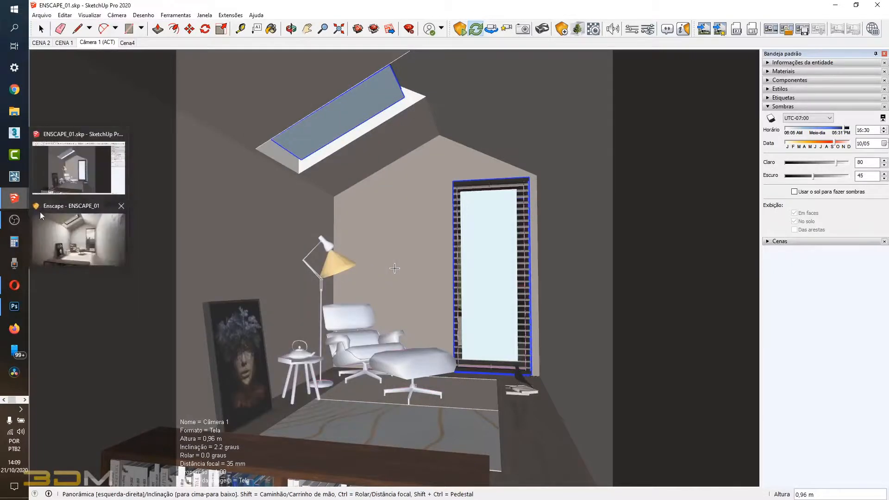
pyautogui.click(82, 252)
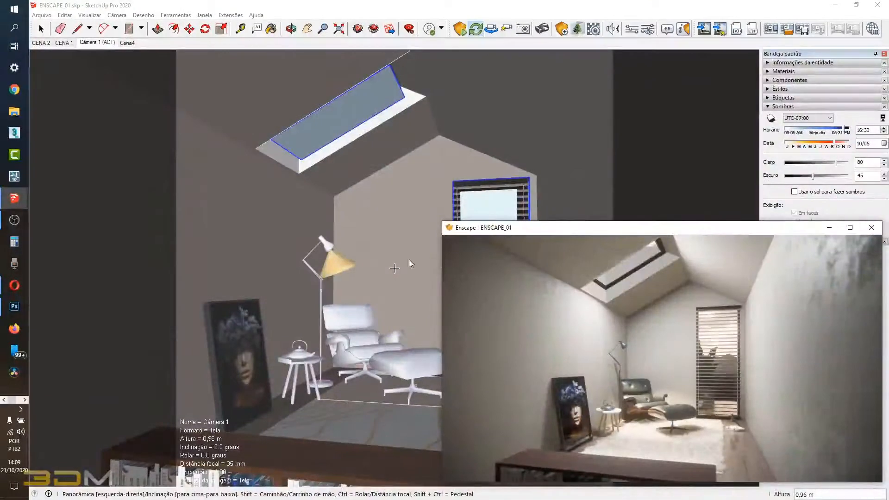
pyautogui.moveTo(502, 230)
pyautogui.mouseDown()
pyautogui.moveTo(809, 91)
pyautogui.moveTo(862, 88)
pyautogui.moveTo(503, 205)
pyautogui.moveTo(320, 208)
pyautogui.mouseUp()
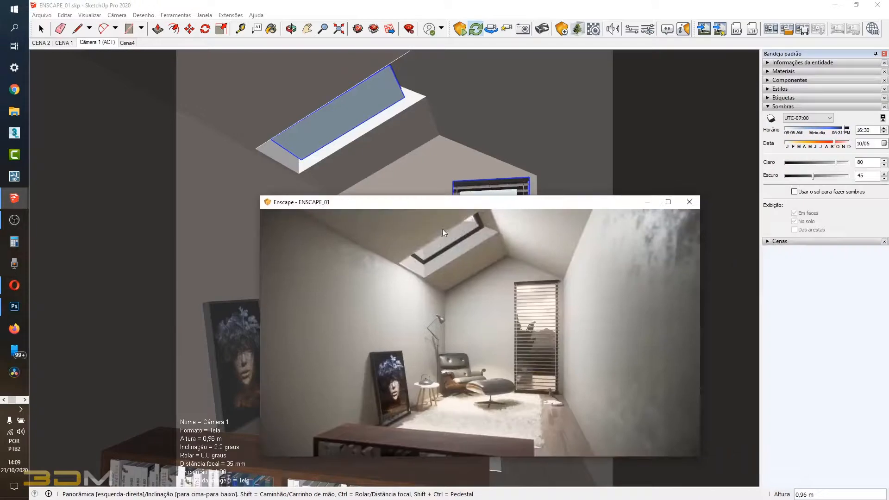
pyautogui.click(886, 311)
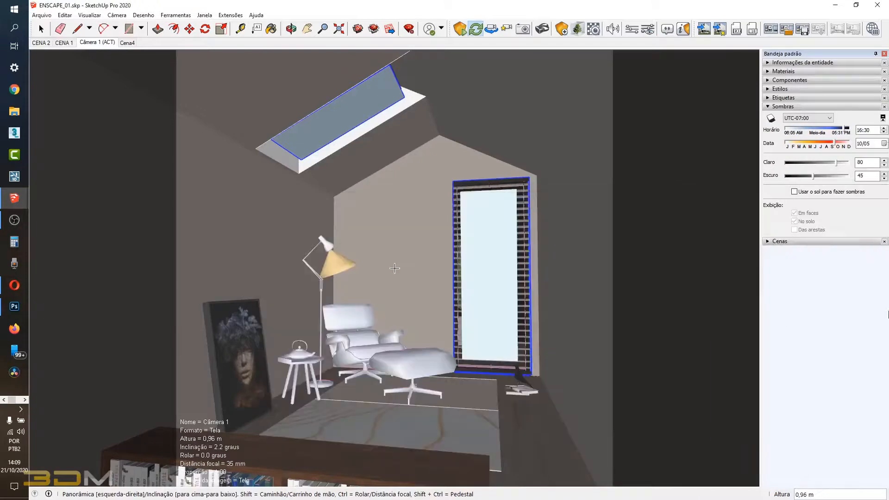
# - Tile the SketchUp and Enscape windows side by side, giving SketchUp the wider share
pyautogui.click(856, 6)
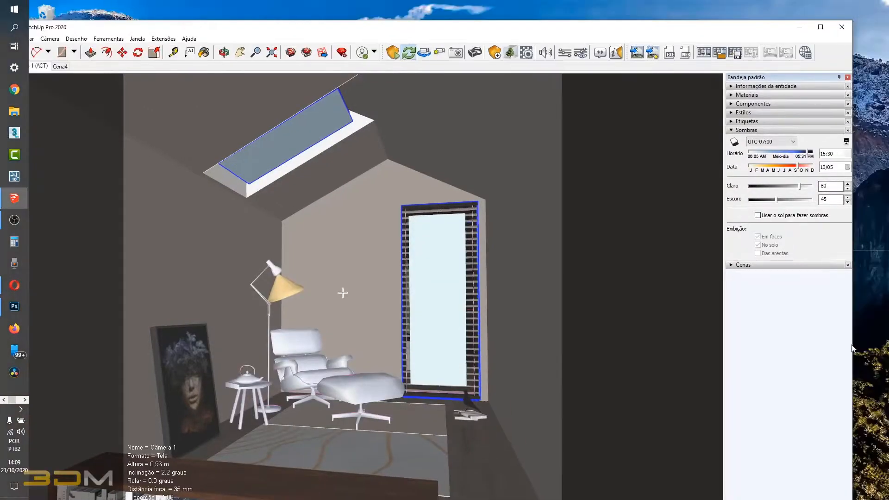
pyautogui.moveTo(458, 29)
pyautogui.mouseDown()
pyautogui.moveTo(377, 53)
pyautogui.moveTo(30, 79)
pyautogui.mouseUp()
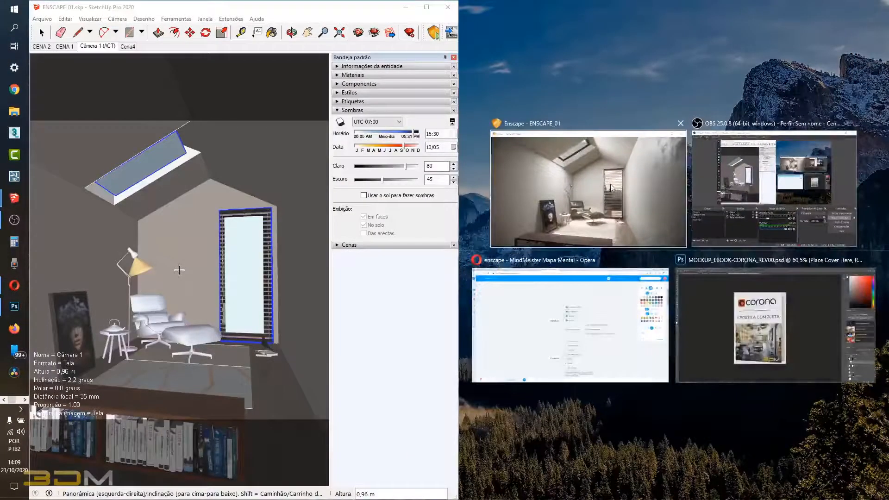
pyautogui.click(611, 187)
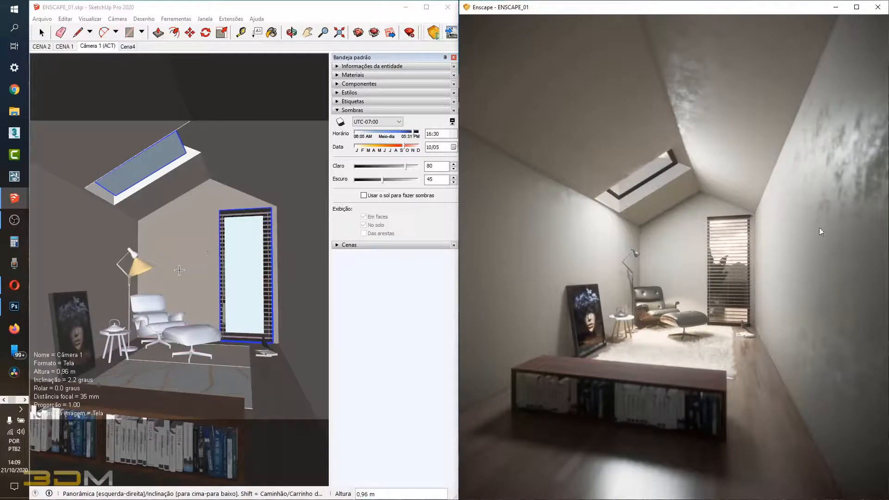
pyautogui.moveTo(458, 341); pyautogui.dragTo(574, 331)
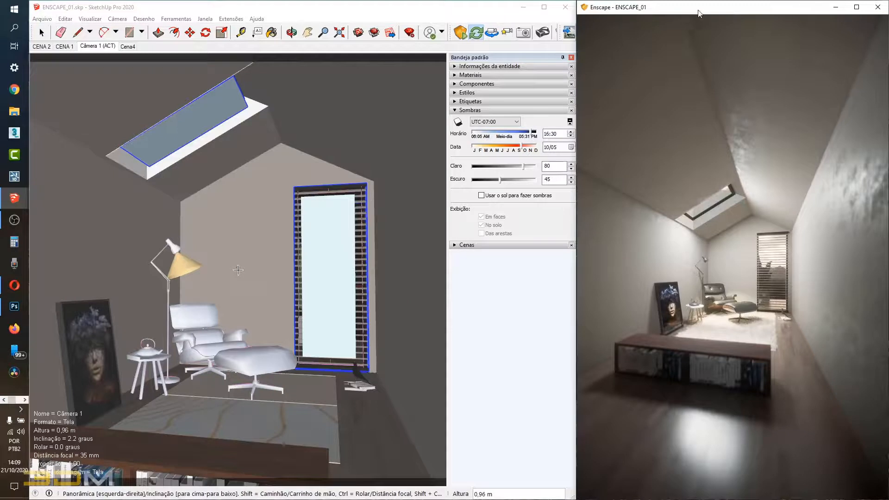
# - Undock the Enscape preview from the split layout, maximize SketchUp, and switch to the preview and back
pyautogui.moveTo(698, 9)
pyautogui.mouseDown()
pyautogui.moveTo(701, 19)
pyautogui.moveTo(274, 232)
pyautogui.moveTo(210, 208)
pyautogui.mouseUp()
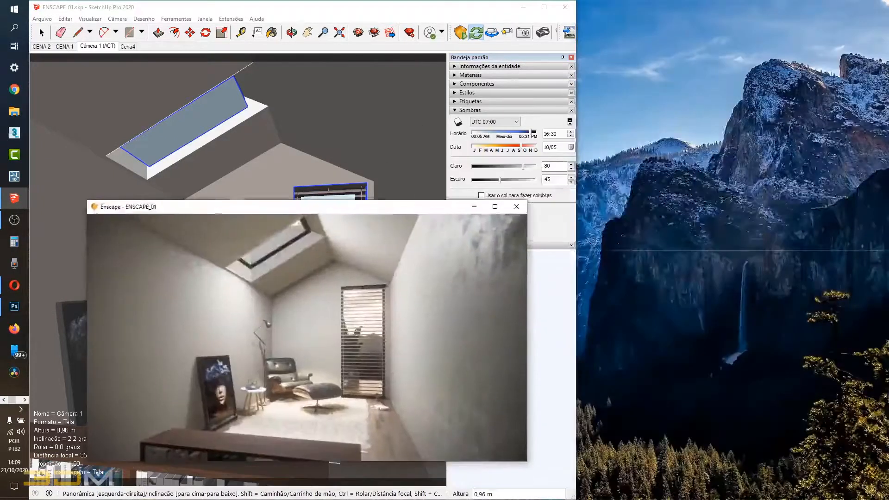
pyautogui.click(545, 8)
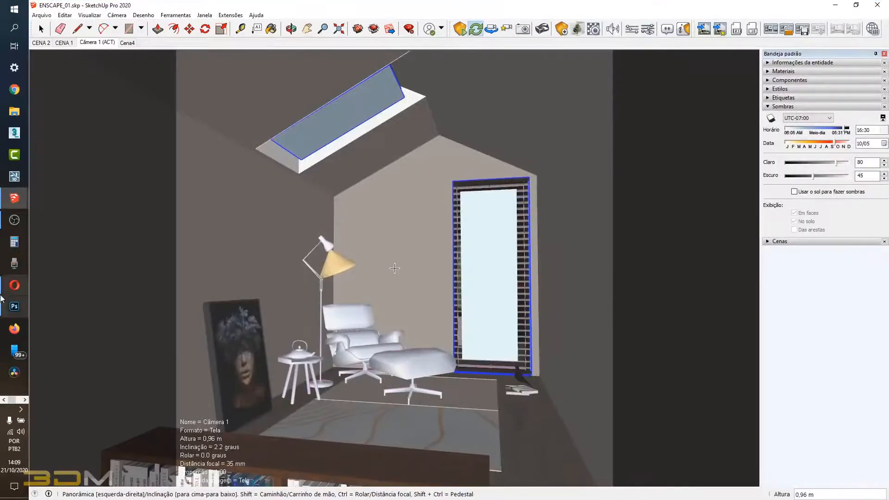
pyautogui.moveTo(14, 198)
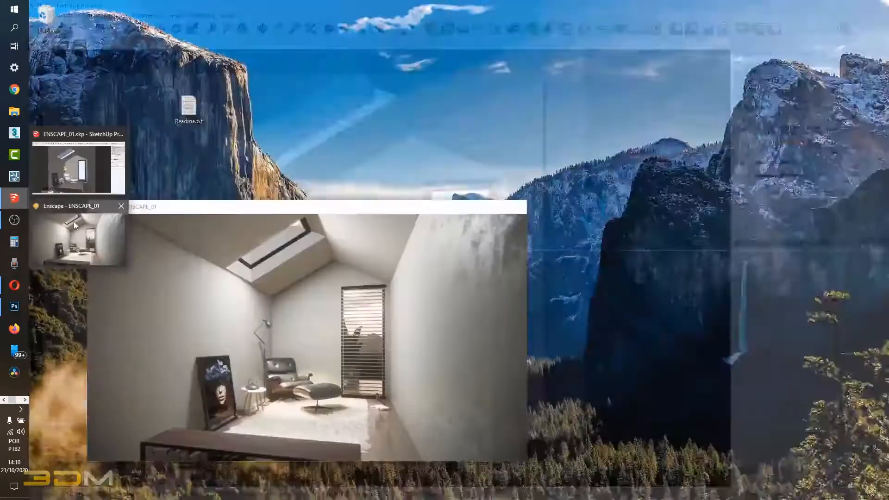
pyautogui.click(74, 221)
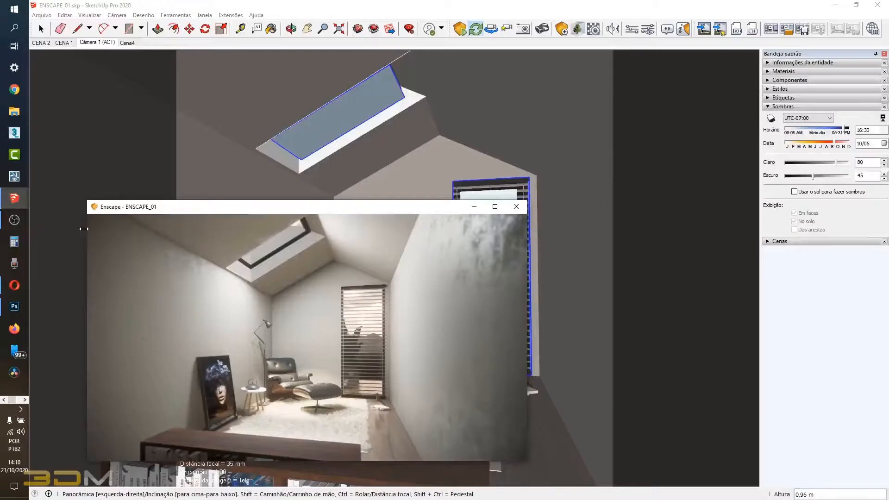
pyautogui.click(728, 42)
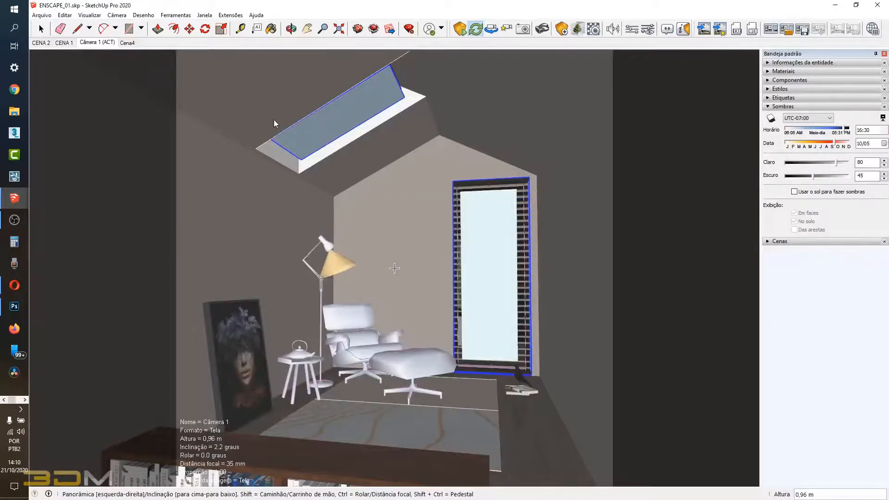
# - Pin the Enscape - ENSCAPE_01 window always on top with TurboTop and move the preview away from the lamp and chair
pyautogui.click(15, 9)
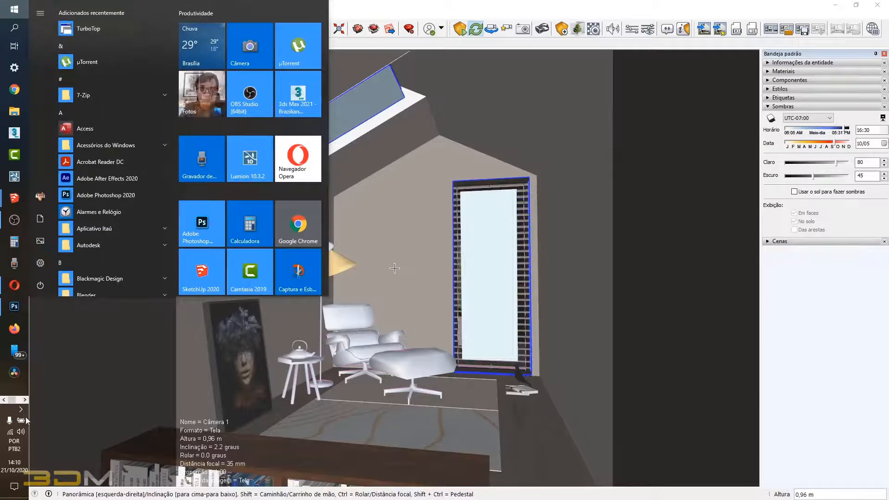
pyautogui.click(507, 5)
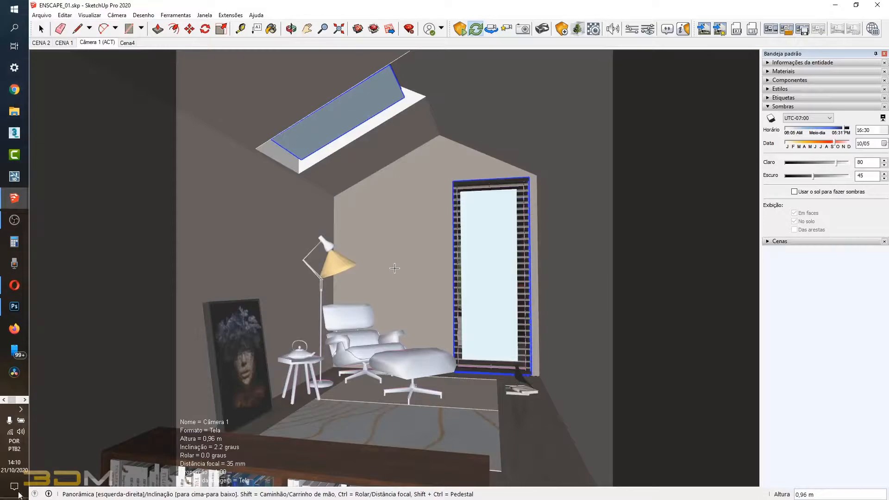
pyautogui.click(20, 410)
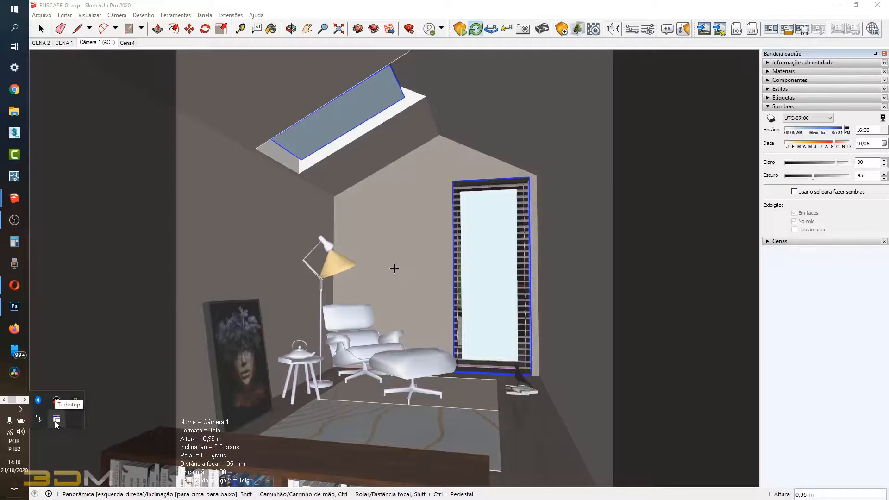
pyautogui.click(56, 421)
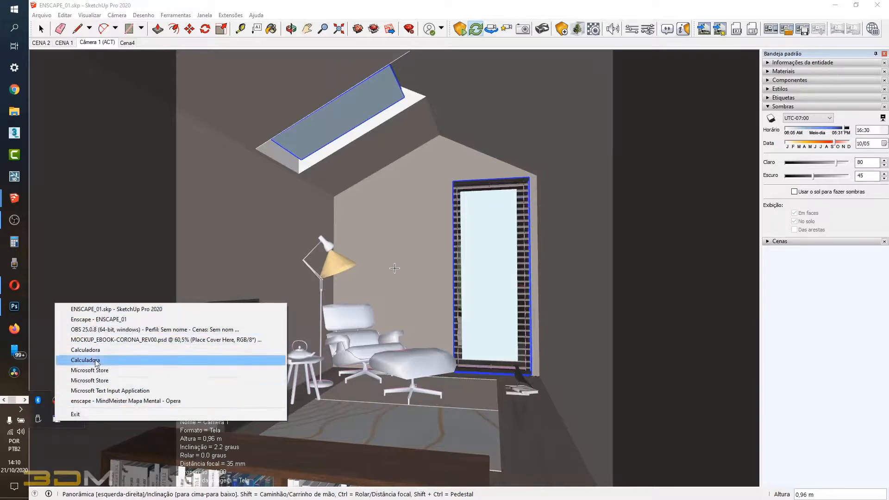
pyautogui.click(63, 320)
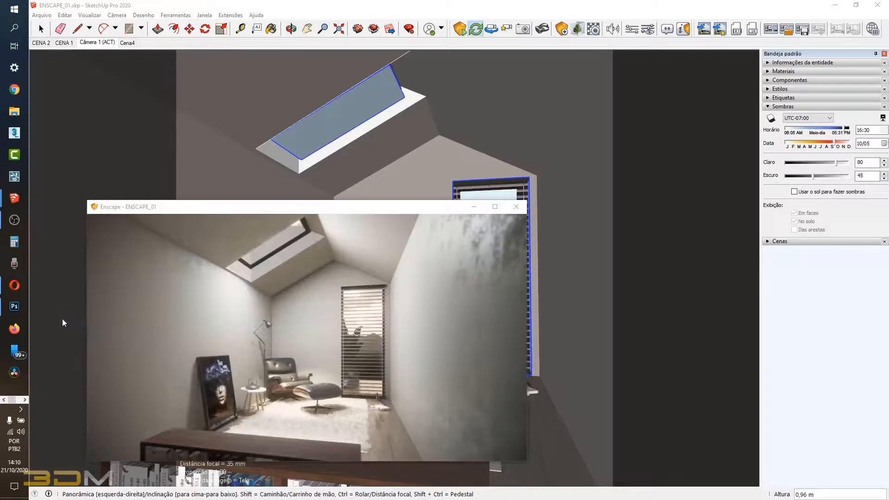
pyautogui.moveTo(192, 211)
pyautogui.mouseDown()
pyautogui.moveTo(341, 220)
pyautogui.moveTo(345, 188)
pyautogui.moveTo(520, 242)
pyautogui.moveTo(543, 230)
pyautogui.mouseUp()
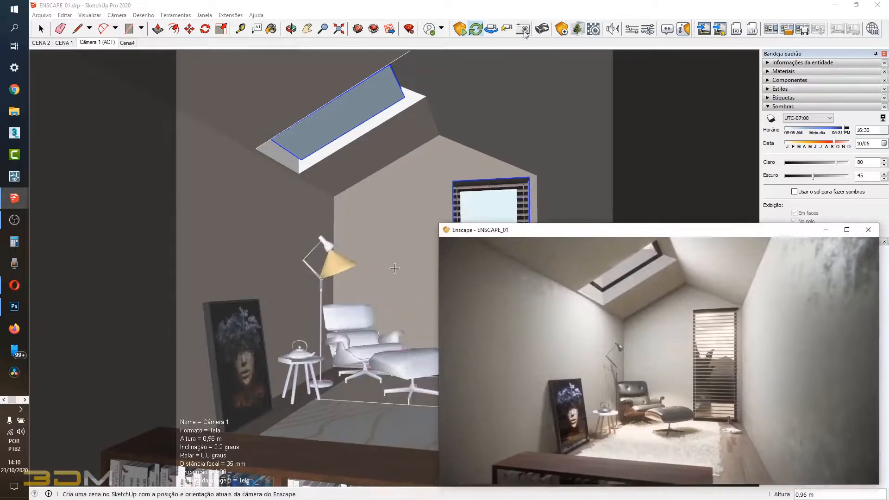
# - Minimize SketchUp to check the pinned Enscape preview, and restore the ENSCAPE_01.skp window
pyautogui.click(836, 5)
pyautogui.click(519, 80)
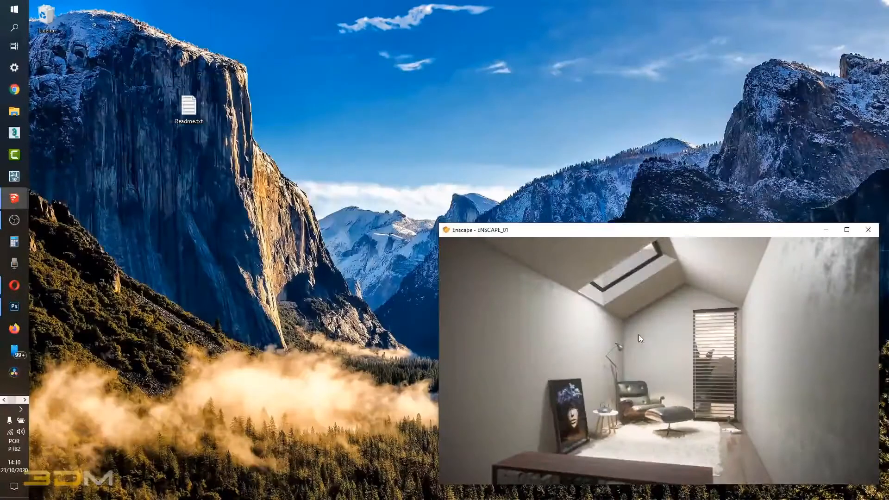
pyautogui.moveTo(20, 201)
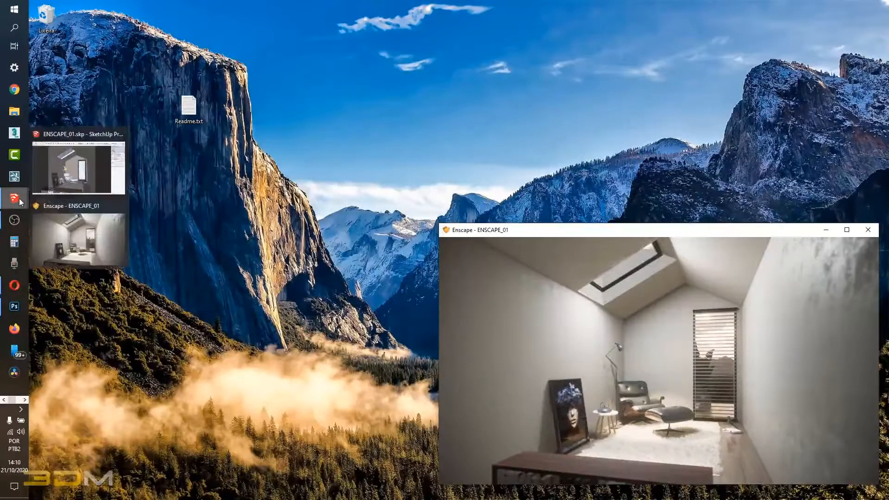
pyautogui.click(88, 162)
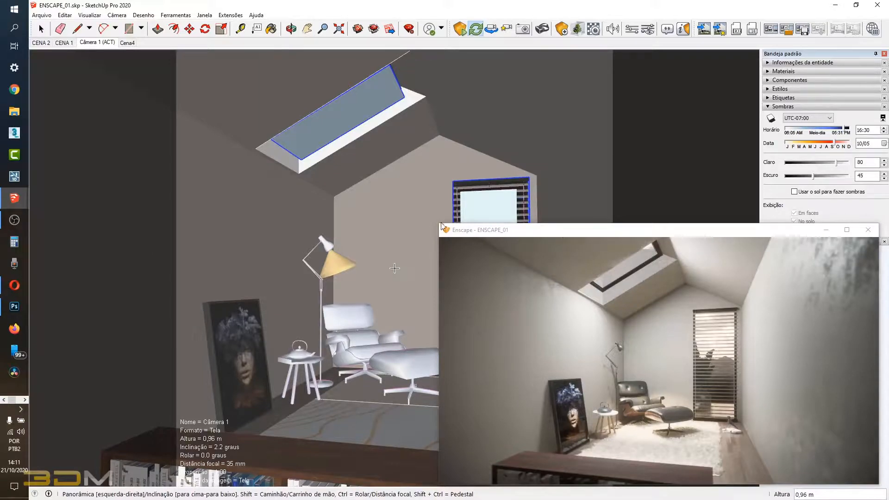
# - Shrink the Enscape preview to a small, roughly square window clear of the modelling view
pyautogui.moveTo(437, 224)
pyautogui.mouseDown()
pyautogui.moveTo(539, 252)
pyautogui.moveTo(606, 333)
pyautogui.moveTo(608, 312)
pyautogui.mouseUp()
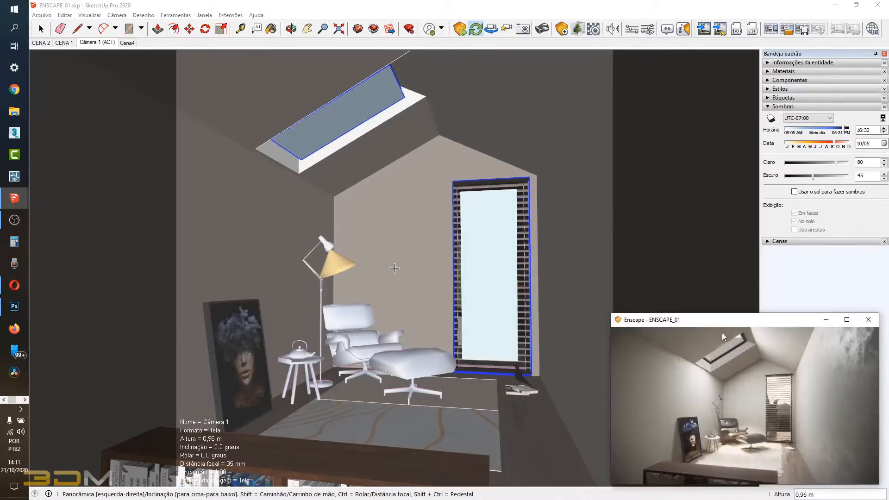
pyautogui.moveTo(729, 325); pyautogui.dragTo(738, 327)
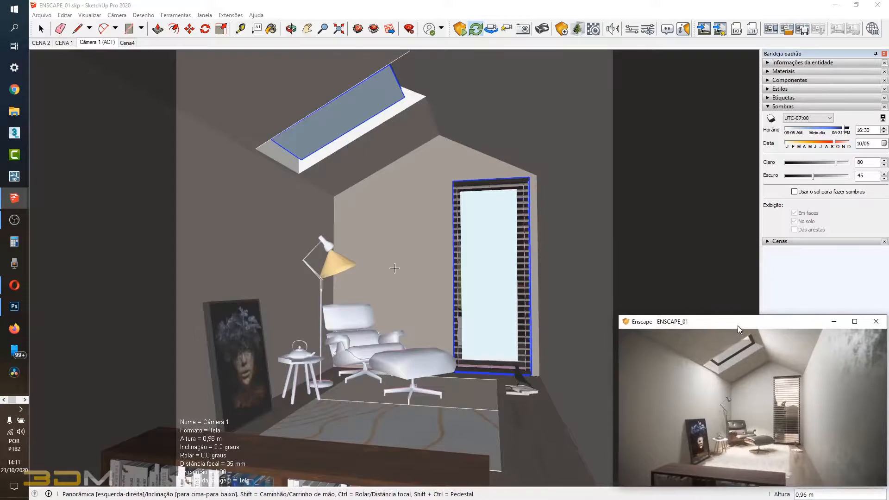
pyautogui.moveTo(619, 315); pyautogui.dragTo(658, 316)
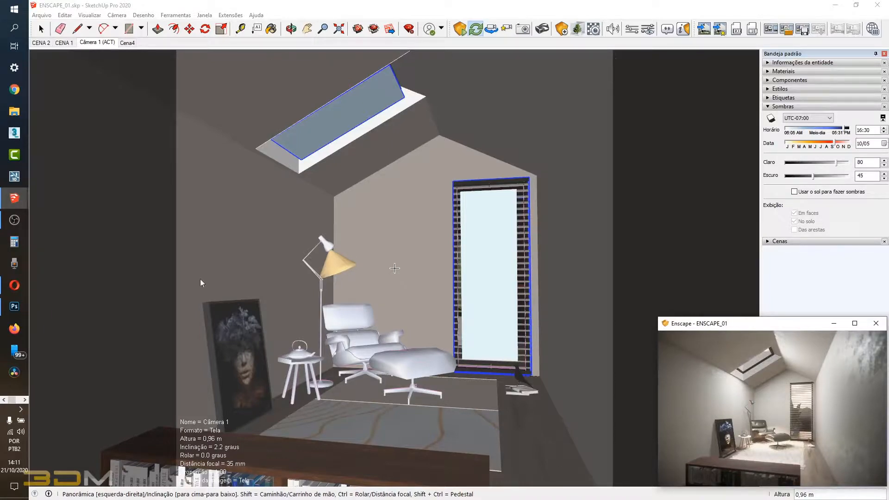
pyautogui.moveTo(658, 382); pyautogui.dragTo(714, 382)
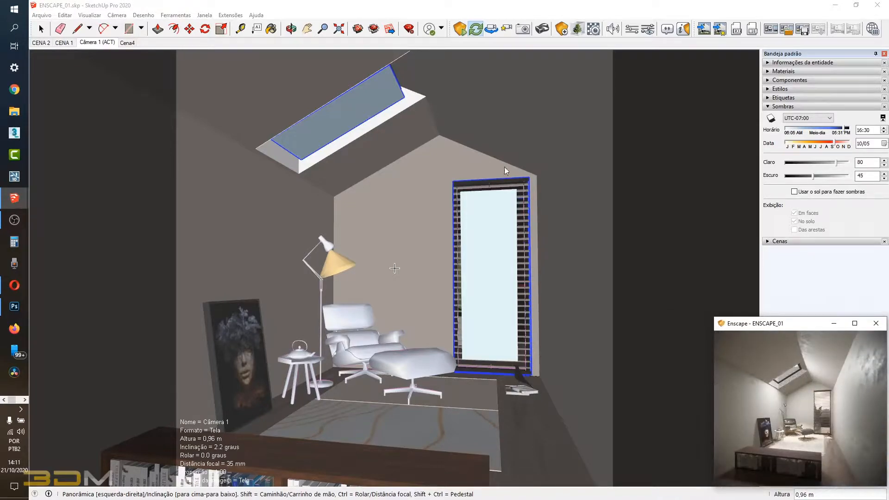
# - Synchronize the Enscape view with the SketchUp camera and adjust the preview window's size
pyautogui.click(491, 30)
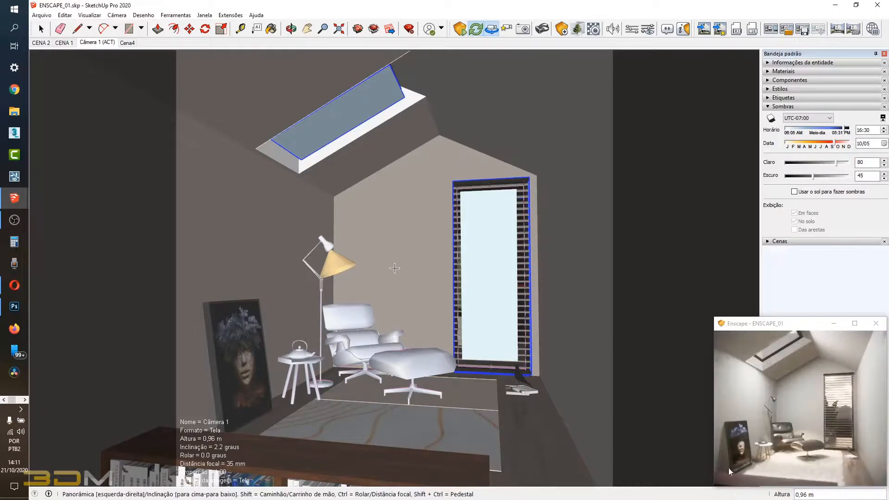
pyautogui.moveTo(712, 454); pyautogui.dragTo(732, 456)
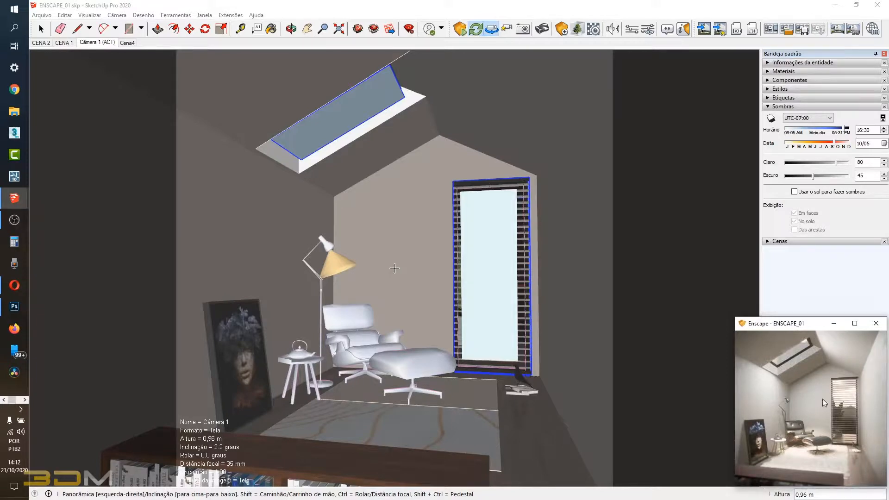
pyautogui.moveTo(731, 314); pyautogui.dragTo(705, 294)
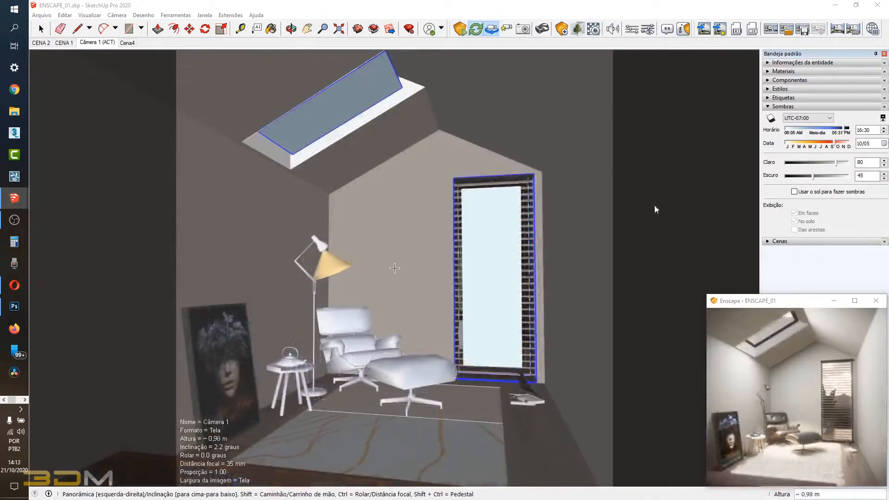
# - Set Enscape's rendering quality to Esboço in the visual settings and try navigating the preview
pyautogui.click(651, 29)
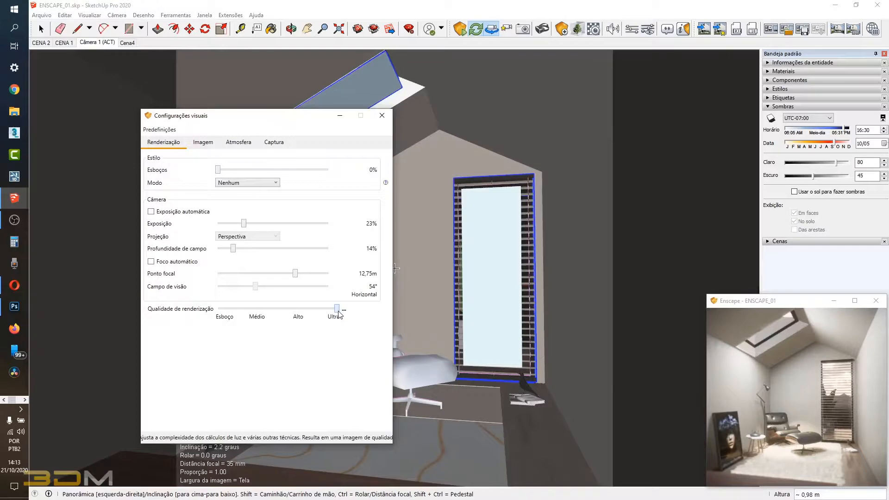
pyautogui.moveTo(338, 310); pyautogui.dragTo(221, 315)
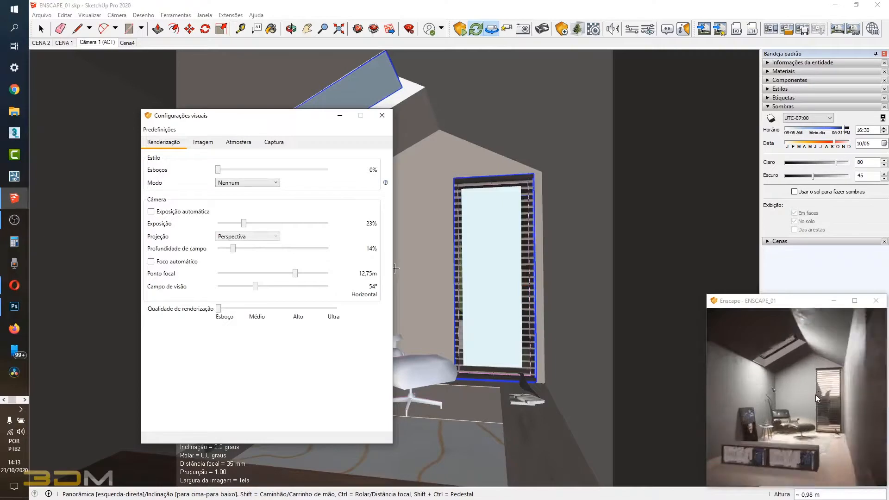
pyautogui.moveTo(815, 397)
pyautogui.mouseDown()
pyautogui.moveTo(791, 456)
pyautogui.moveTo(810, 407)
pyautogui.mouseUp()
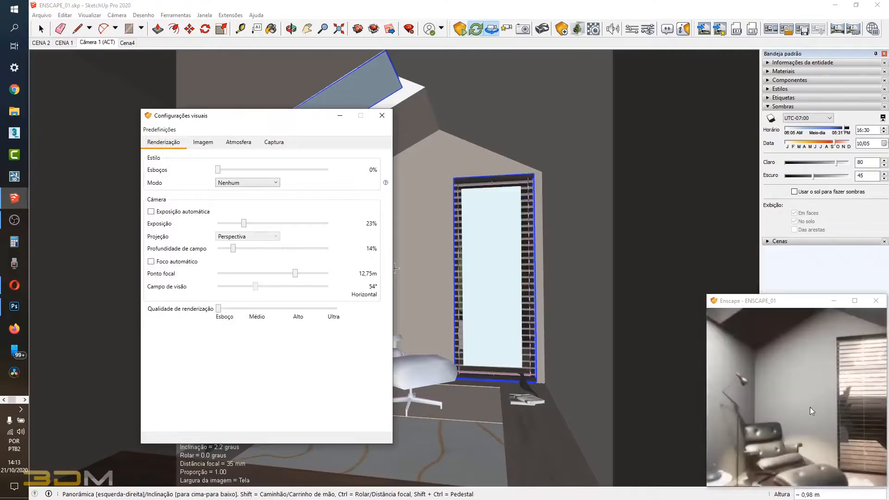
# - Try the Médio rendering quality, return it to Esboço, and test zooming in the Enscape preview
pyautogui.scroll(-5, 810, 407)
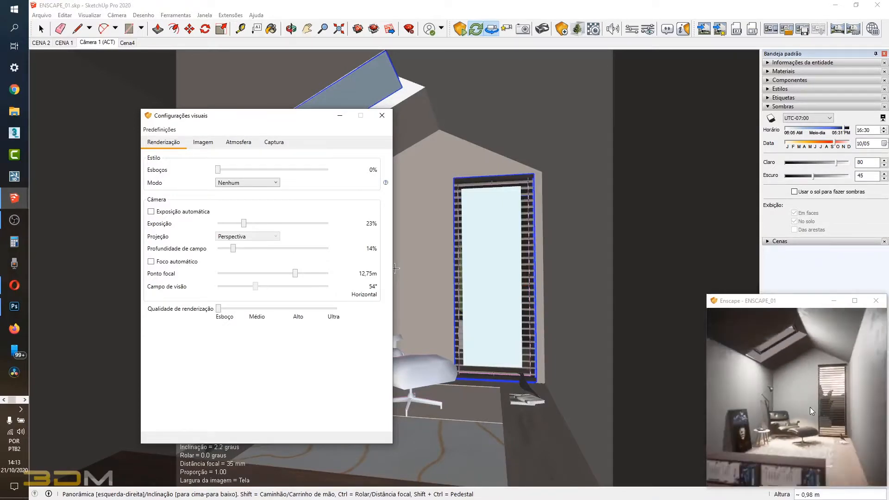
pyautogui.scroll(3, 810, 407)
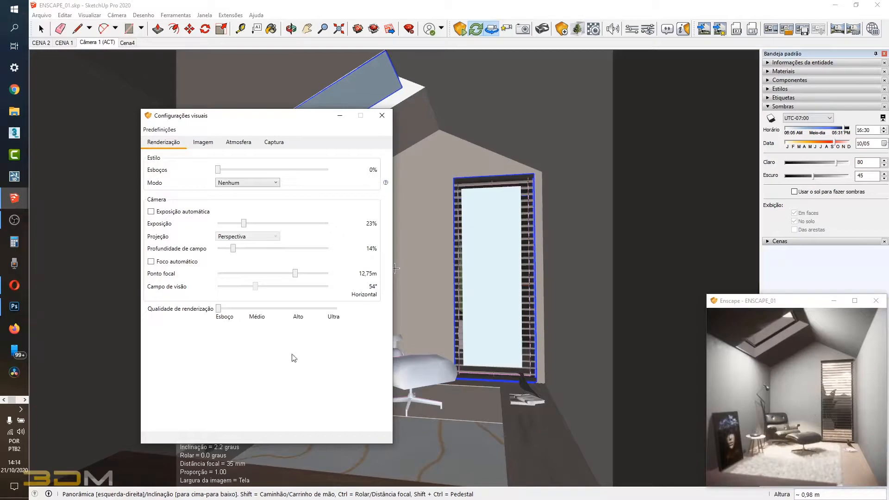
pyautogui.moveTo(219, 309); pyautogui.dragTo(249, 315)
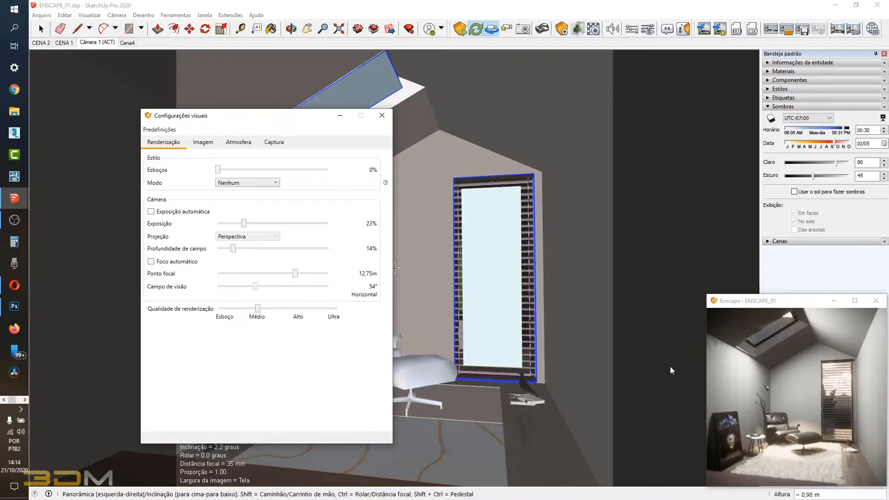
pyautogui.moveTo(257, 310); pyautogui.dragTo(222, 317)
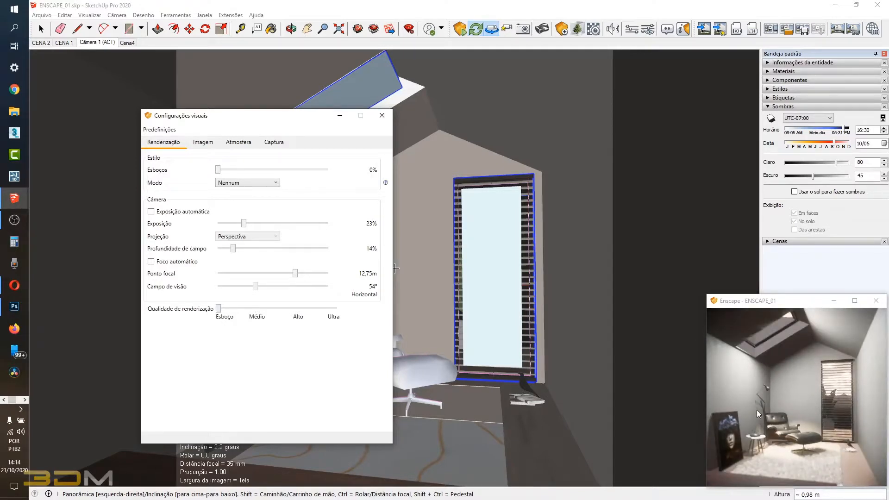
pyautogui.scroll(8, 840, 460)
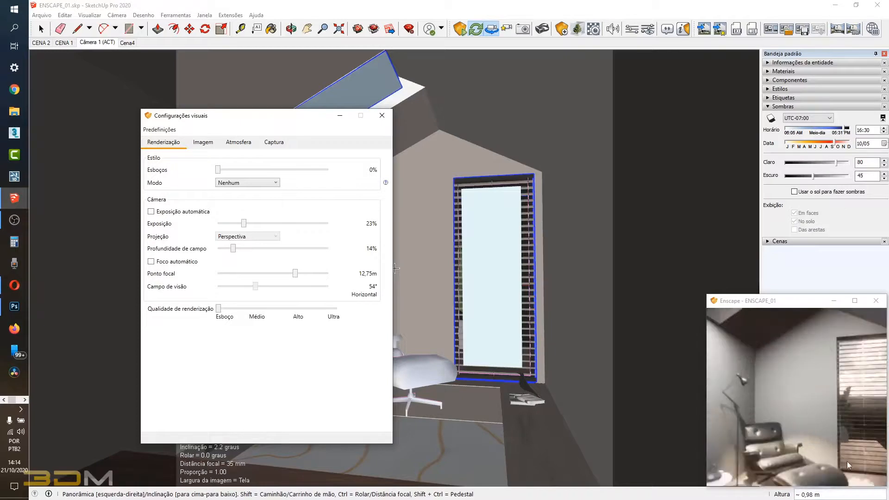
pyautogui.scroll(-7, 814, 434)
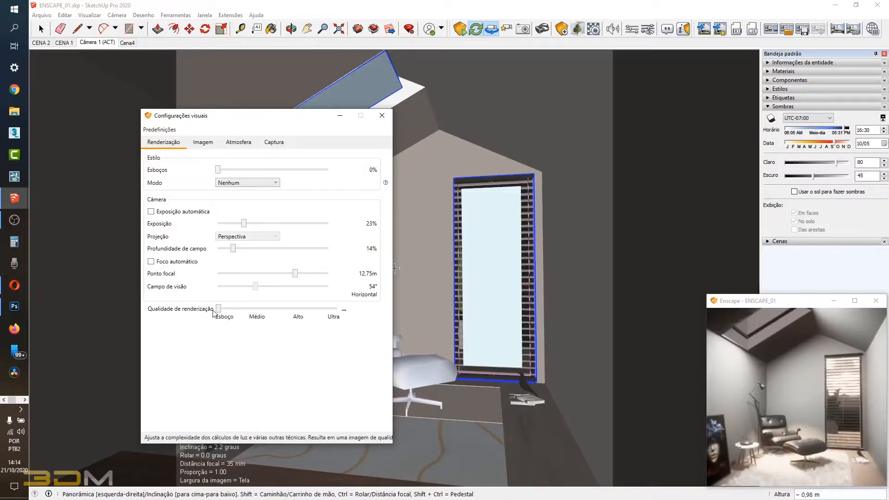
# - Raise Enscape's rendering quality to Ultra and try navigating the preview with it
pyautogui.moveTo(225, 310); pyautogui.dragTo(338, 327)
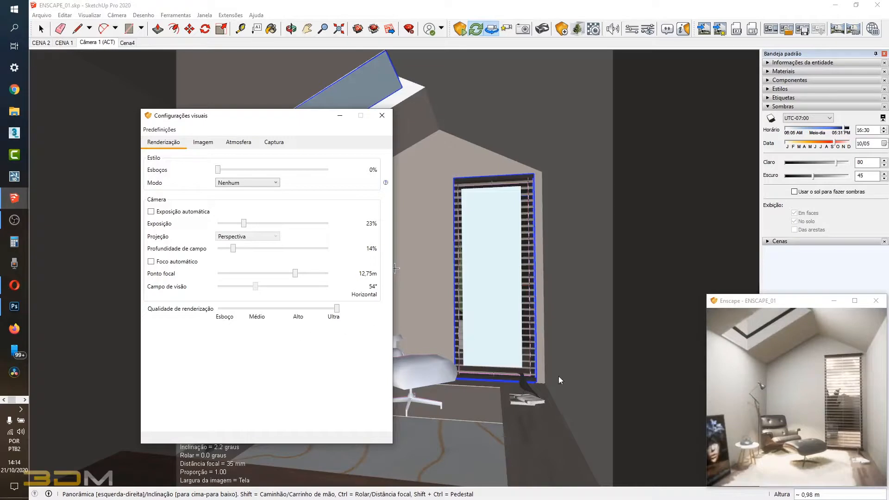
pyautogui.scroll(-1, 792, 413)
pyautogui.scroll(-1, 791, 412)
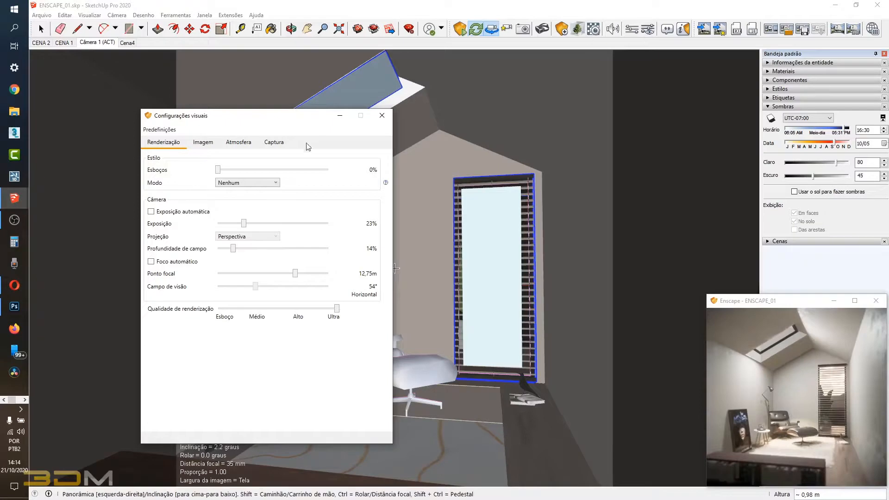
# - Set Enscape's depth of field to 0%, enable automatic focus, and check navigation in the preview
pyautogui.click(214, 143)
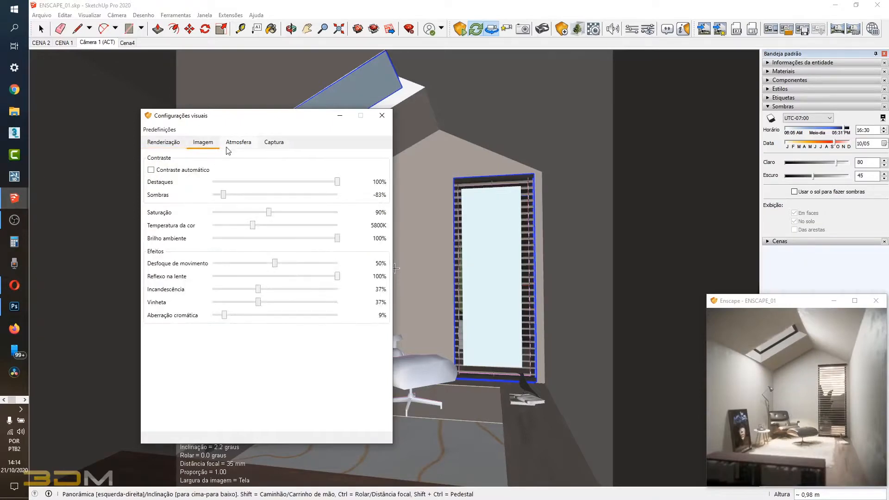
pyautogui.click(166, 145)
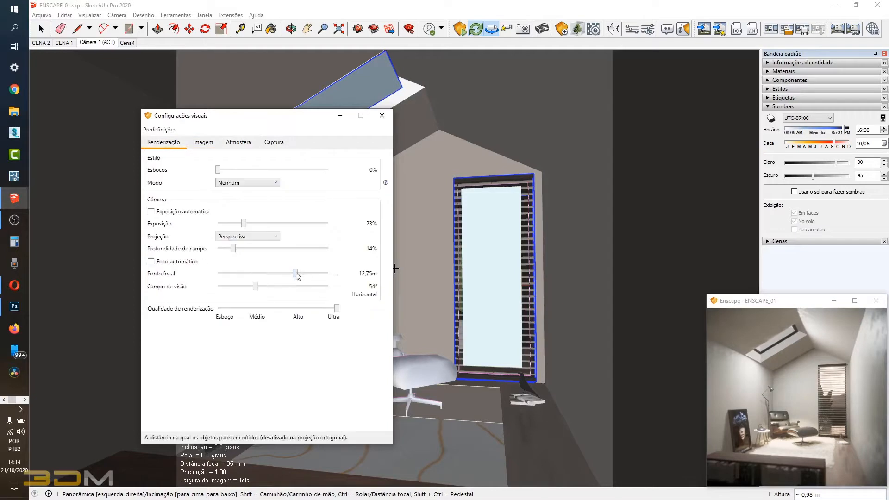
pyautogui.moveTo(234, 252); pyautogui.dragTo(218, 250)
pyautogui.click(151, 262)
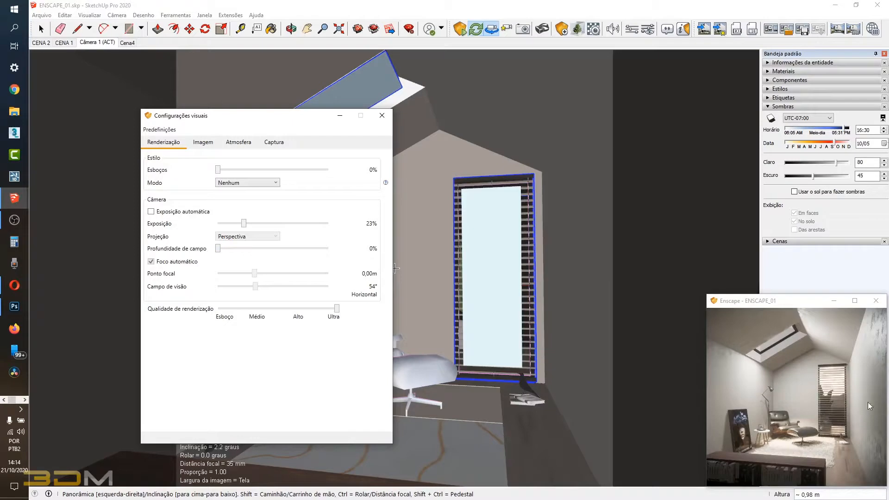
pyautogui.scroll(3, 846, 477)
pyautogui.scroll(2, 844, 472)
pyautogui.scroll(-1, 804, 396)
pyautogui.scroll(-3, 805, 396)
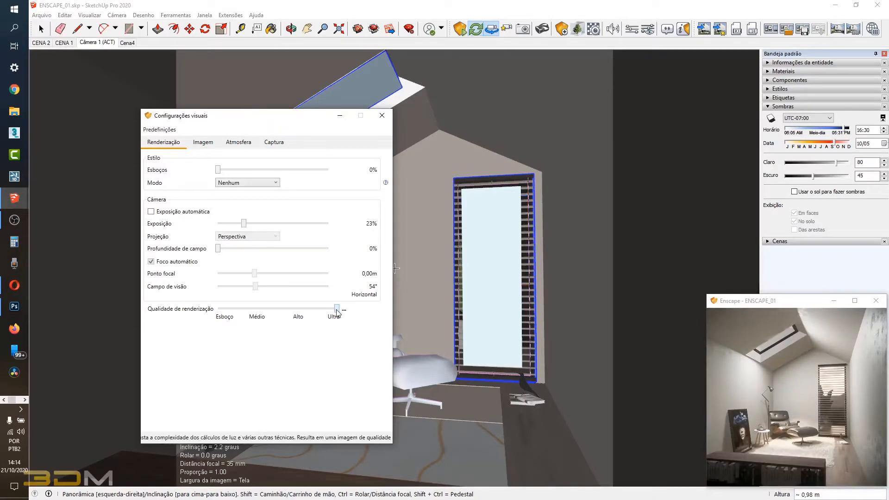
# - Switch the rendering quality to Esboço and back to Ultra to compare the preview's lighting
pyautogui.moveTo(337, 312); pyautogui.dragTo(218, 314)
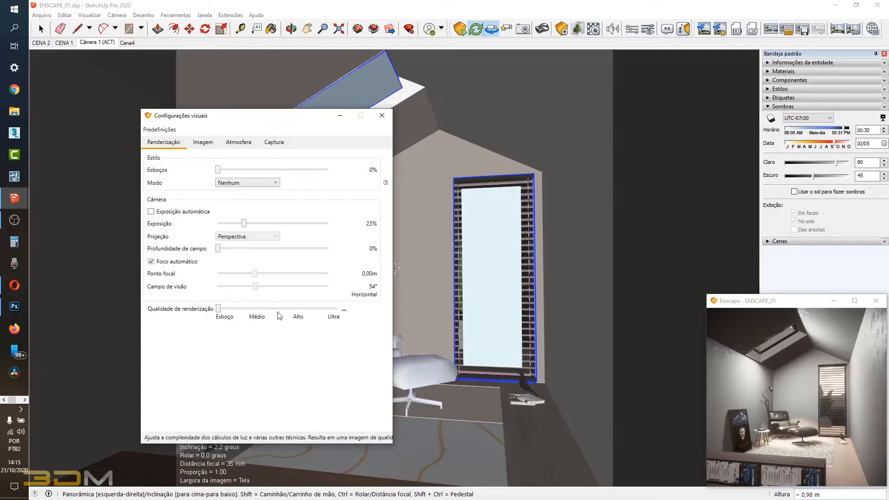
pyautogui.click(334, 319)
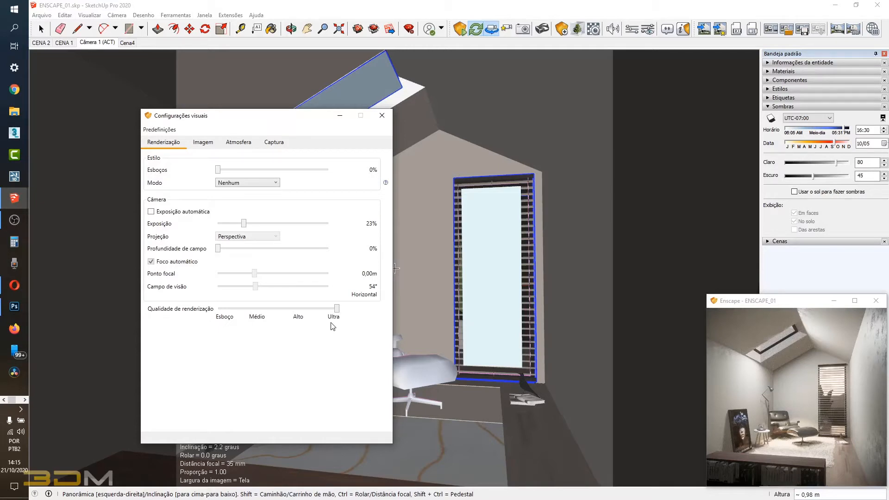
# - Enlarge the Enscape preview window and set the rendering quality to Esboço
pyautogui.click(751, 315)
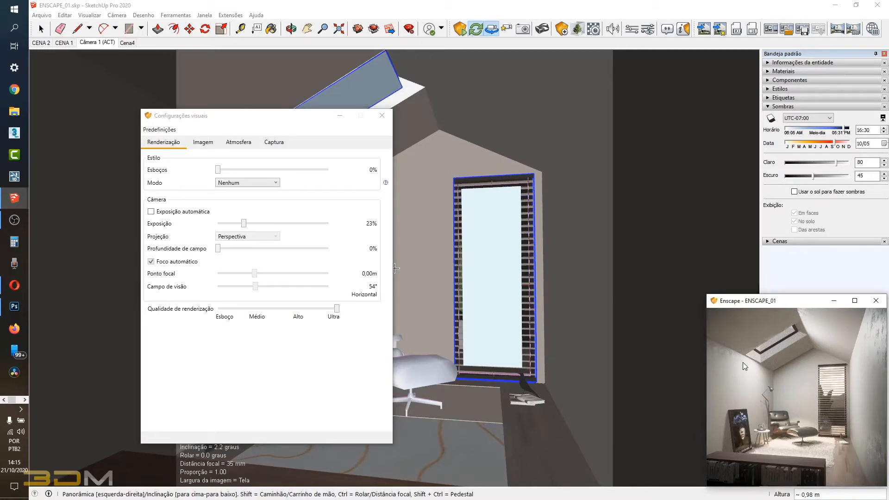
pyautogui.moveTo(706, 293)
pyautogui.mouseDown()
pyautogui.moveTo(526, 150)
pyautogui.moveTo(635, 257)
pyautogui.mouseUp()
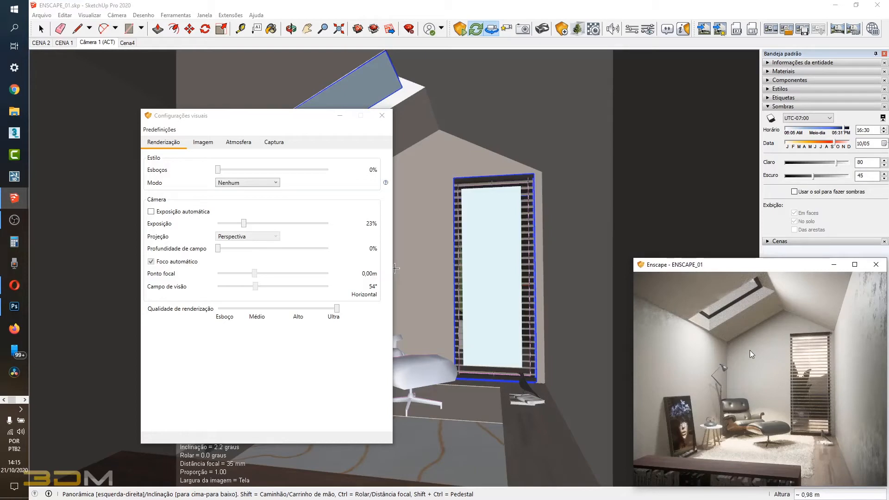
pyautogui.moveTo(337, 309); pyautogui.dragTo(222, 312)
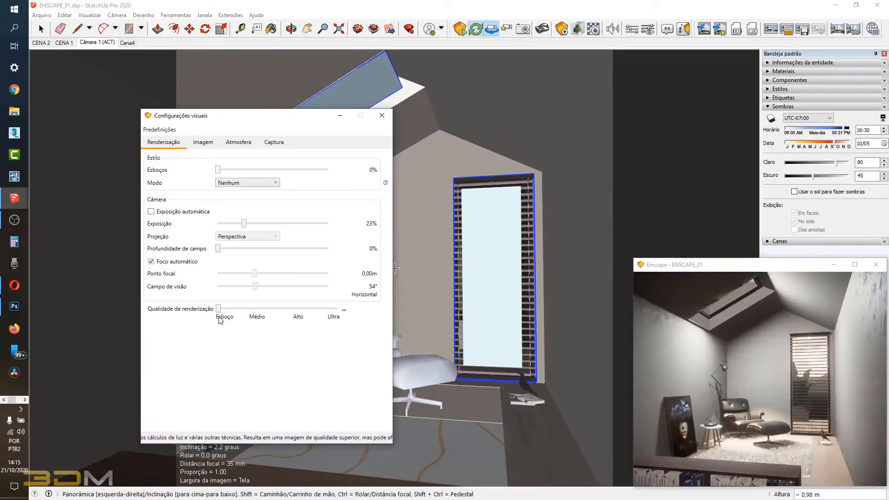